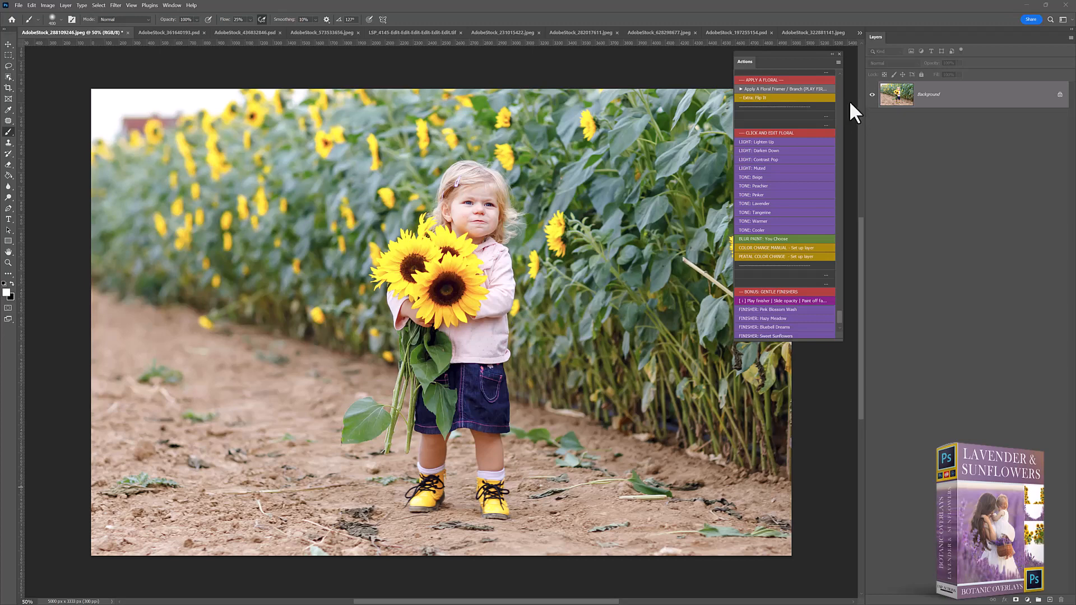
- Run the floral overlay action and place LSP - Sunflower Side Warm 3.png into the photo
drag(742, 62, 747, 60)
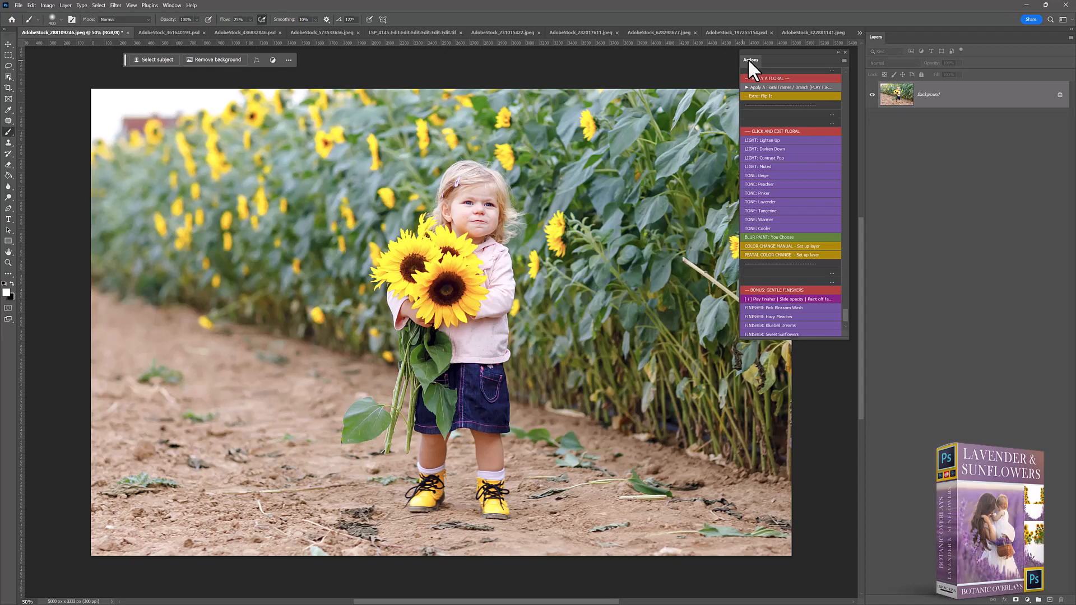
click(764, 87)
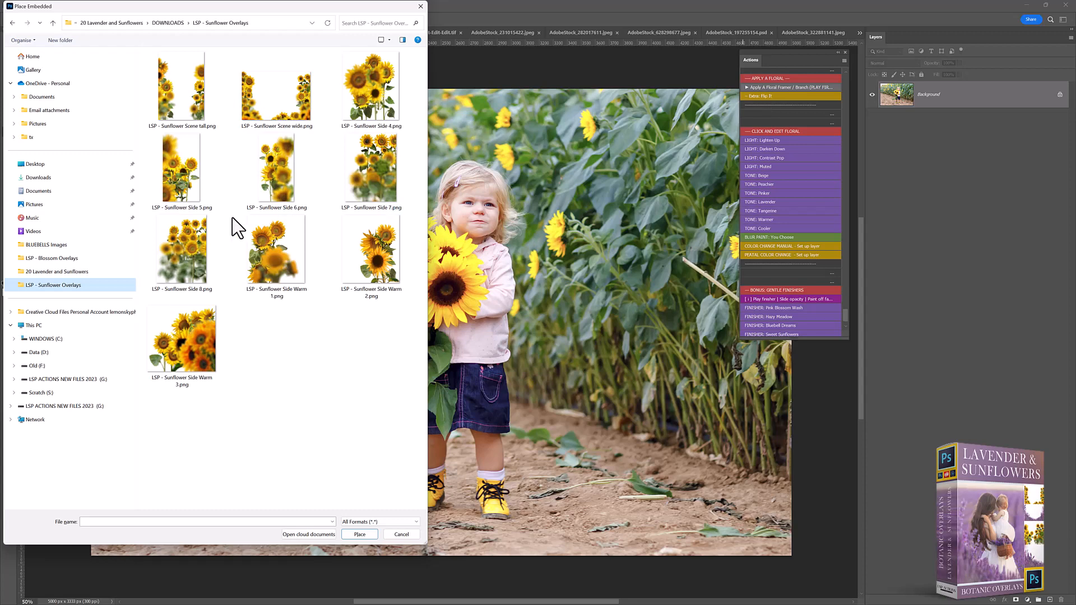
double_click(194, 346)
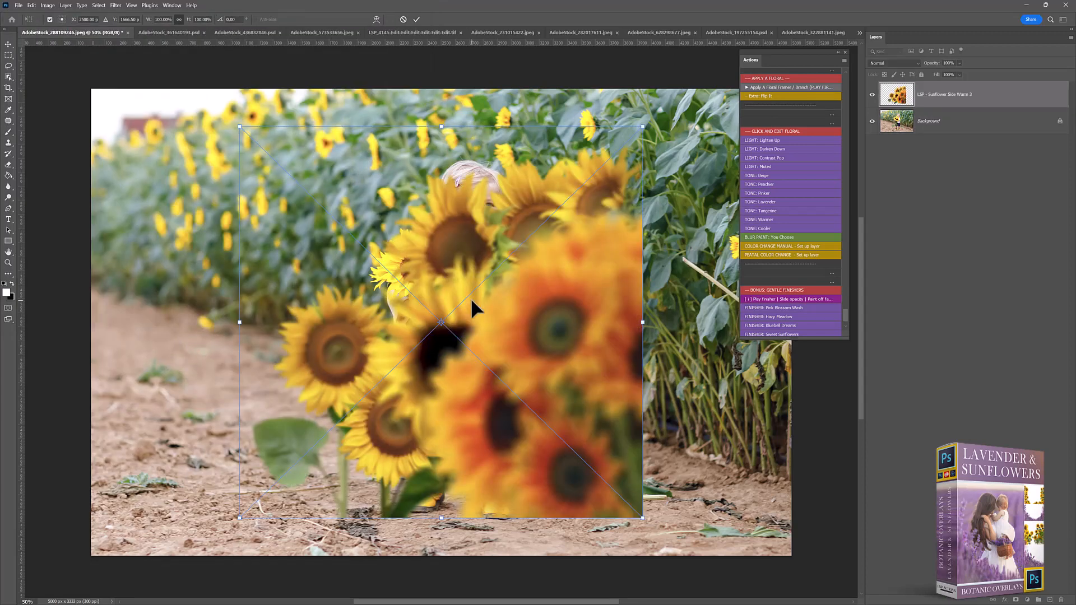
- Flip the sunflower overlay horizontally, scale it to about 80%, and fit it into the photo's lower-left corner
drag(488, 306, 464, 282)
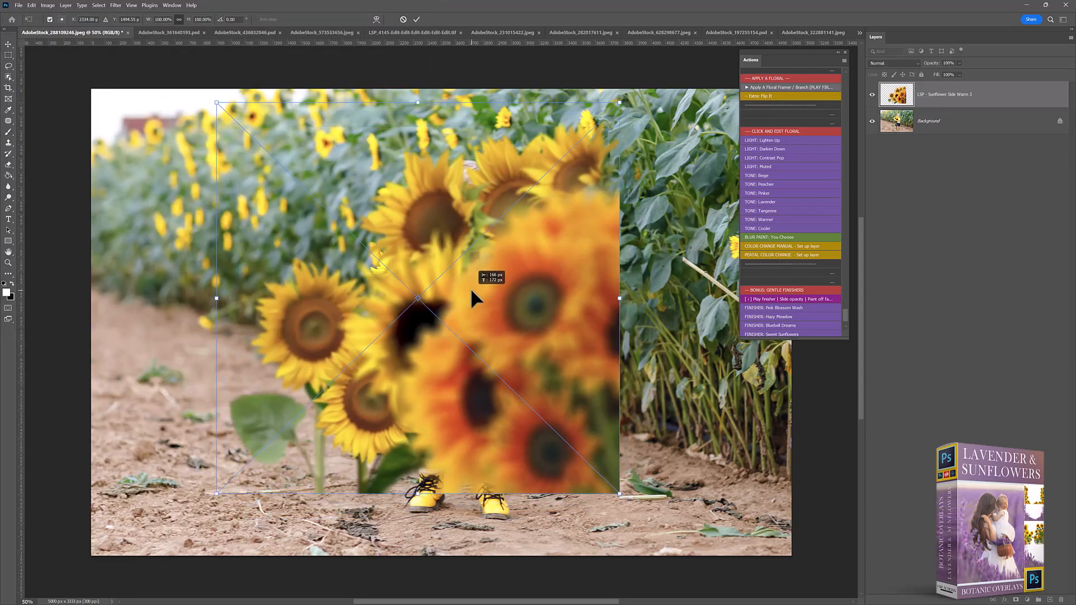
right_click(453, 258)
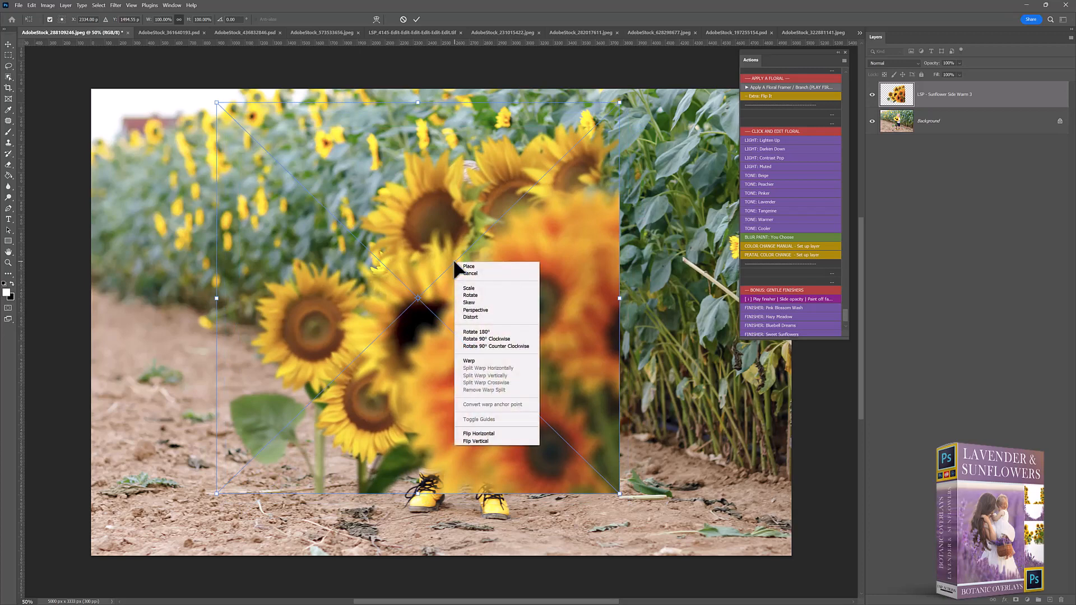
click(493, 434)
drag(552, 397, 365, 460)
drag(485, 163, 389, 223)
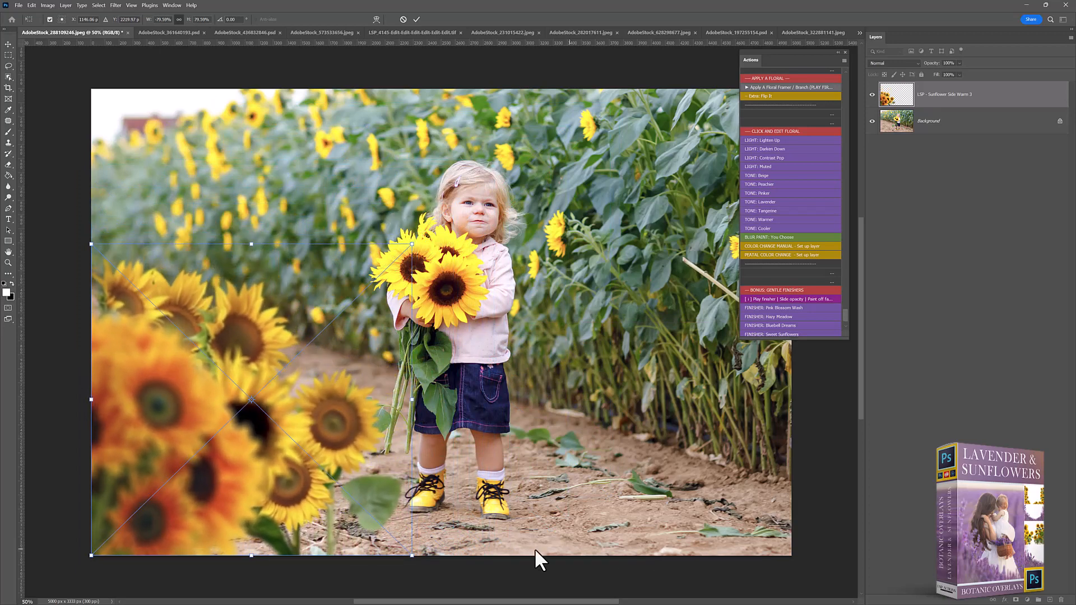
key(Return)
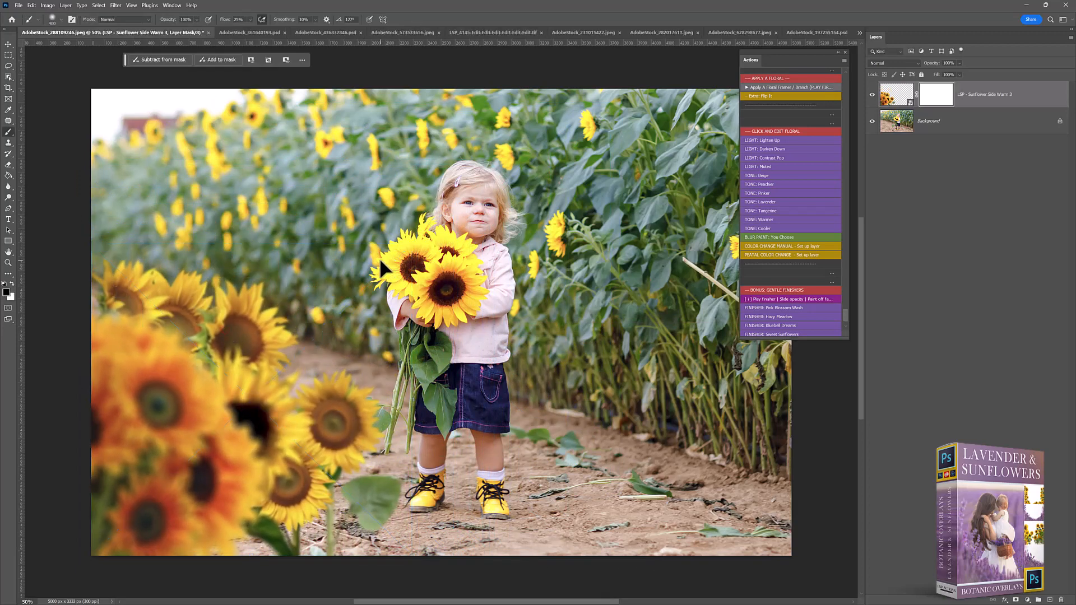
- Run the blur action on the sunflower overlay layer's image with a Gaussian Blur radius of 8.8 pixels
click(894, 99)
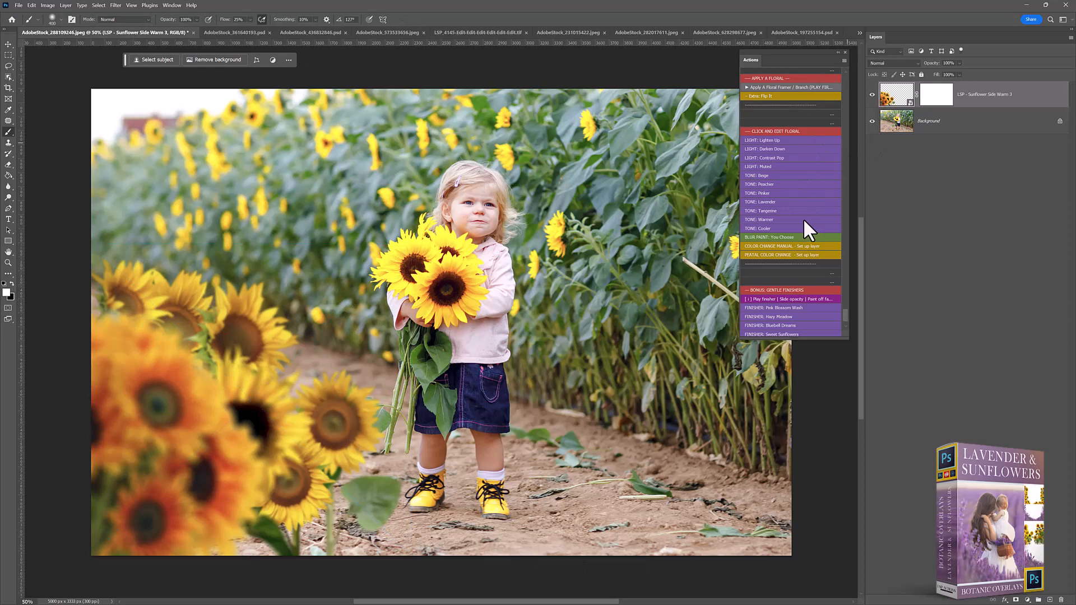
click(791, 238)
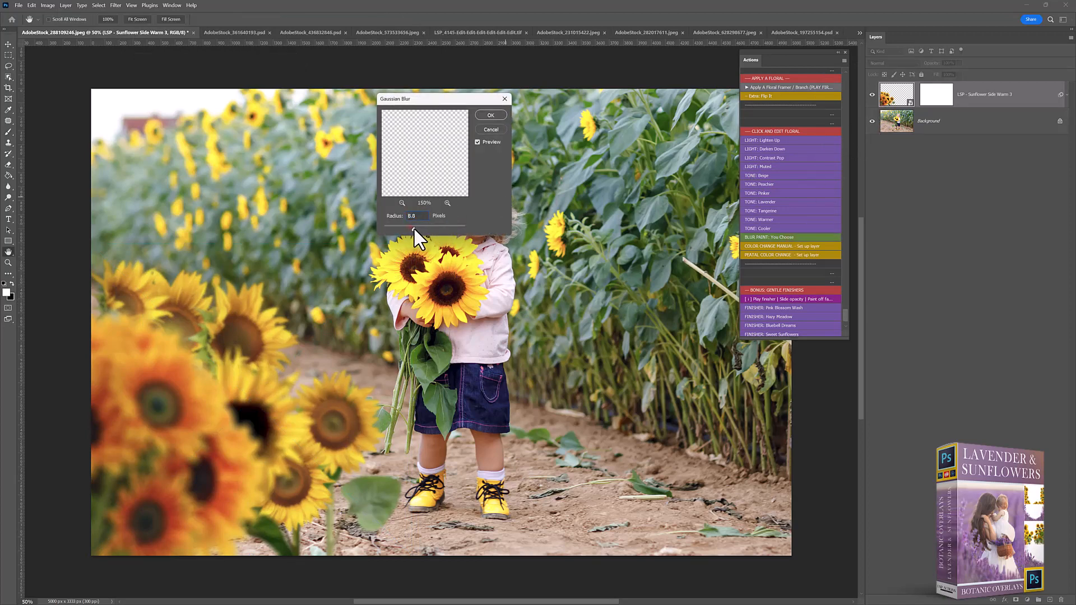
click(490, 115)
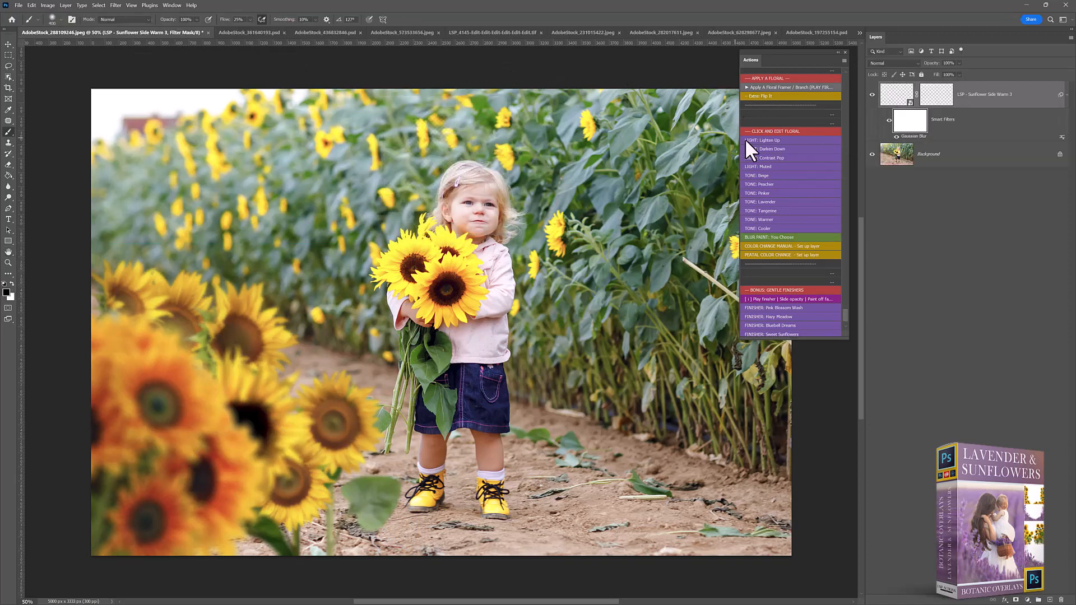
- Apply the Lighten Up, Cooler tone and Contrast Pop actions to the overlay, with the Cooler layer at 68% opacity
click(765, 142)
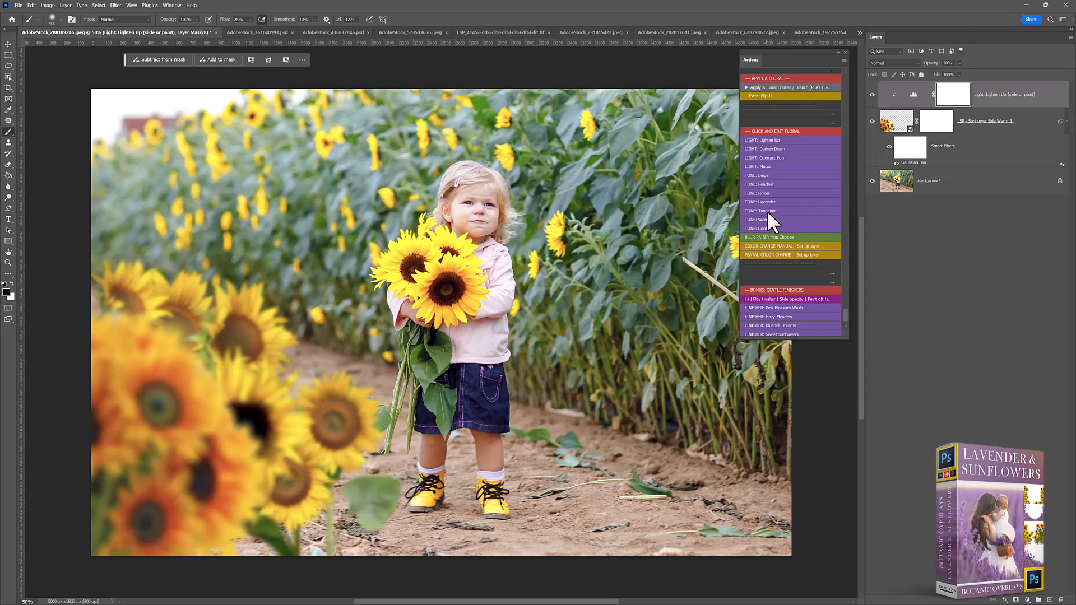
click(766, 228)
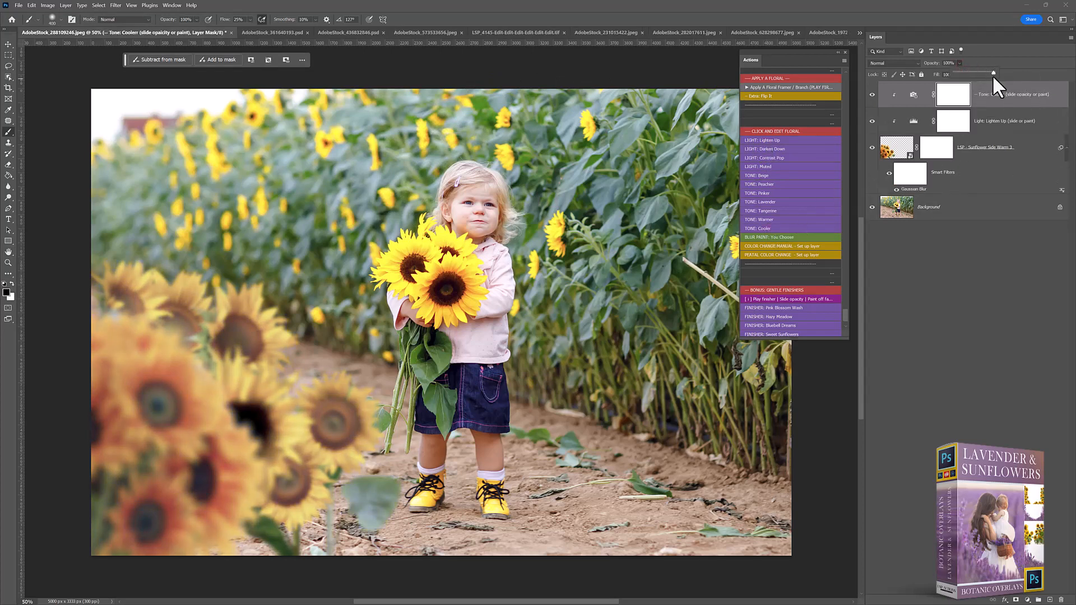
drag(992, 76, 958, 73)
click(988, 95)
click(784, 158)
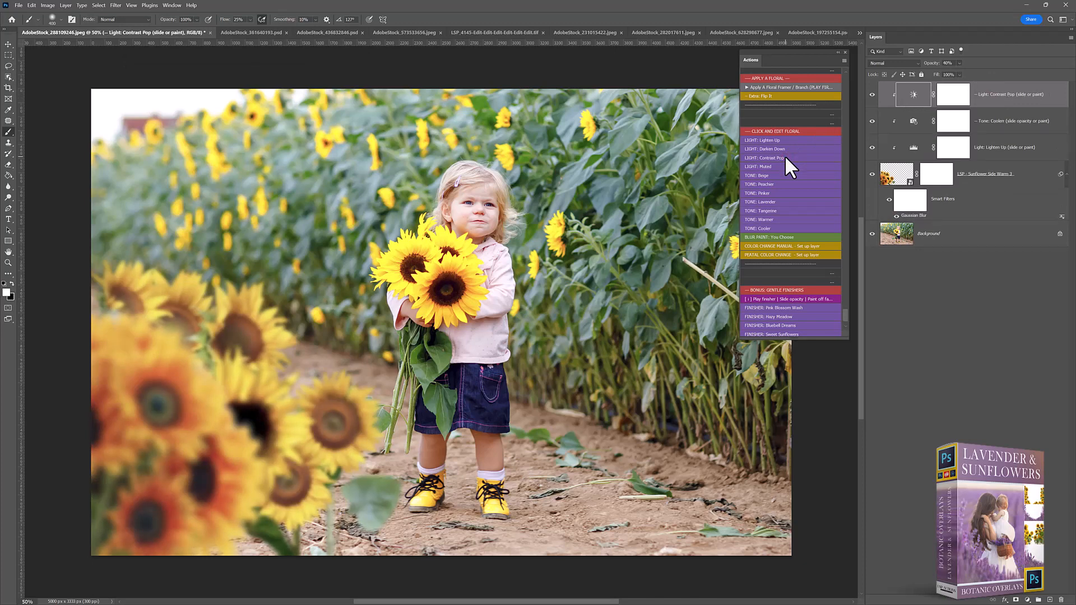
- Add a Hue/Saturation adjustment above the Cooler layer and set the Reds to Hue +4, Saturation about -41 and a raised Lightness
click(997, 130)
click(1029, 600)
click(1034, 513)
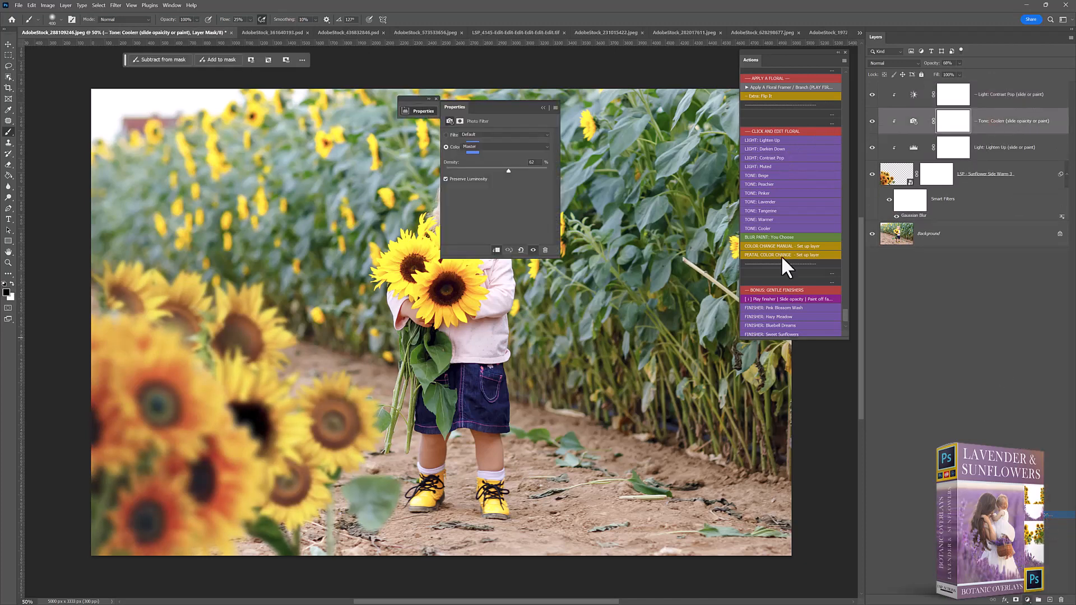
click(507, 146)
click(496, 163)
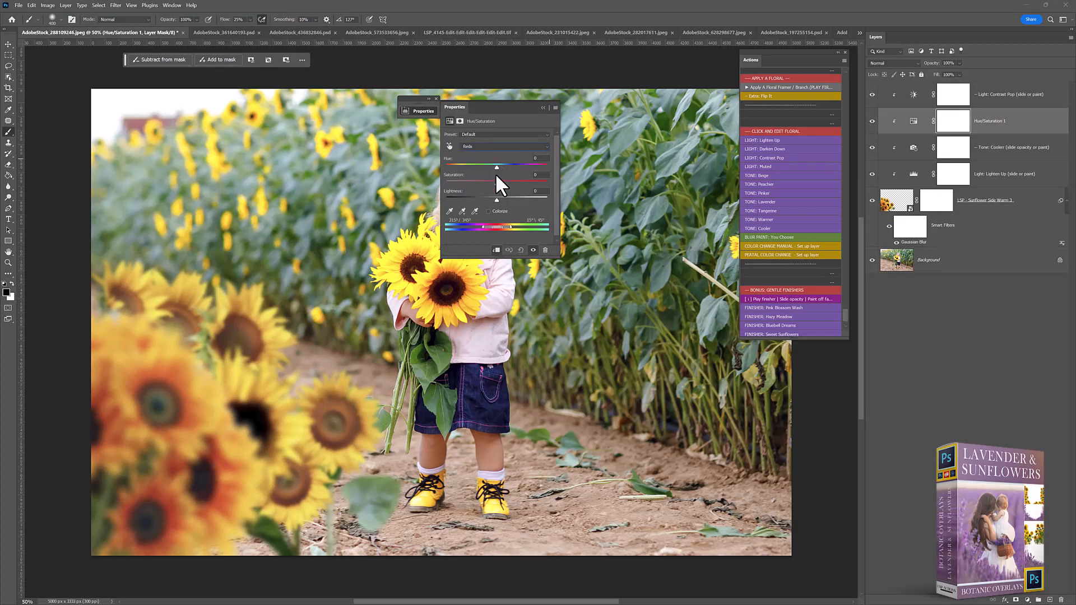
mouse_move(495, 181)
mouse_down()
mouse_move(476, 184)
mouse_move(506, 167)
mouse_up()
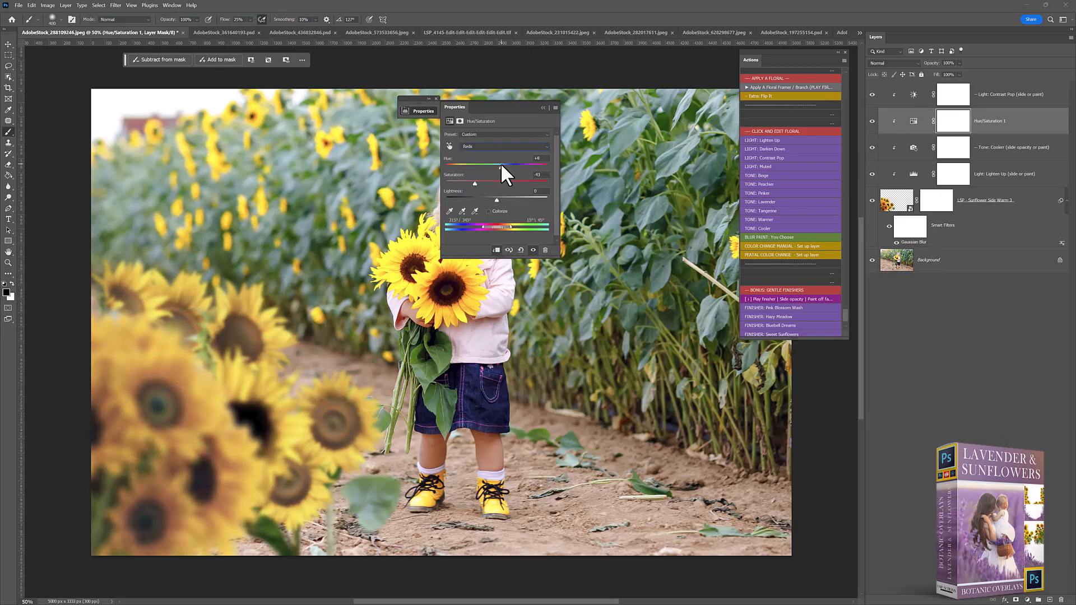
drag(496, 198, 507, 200)
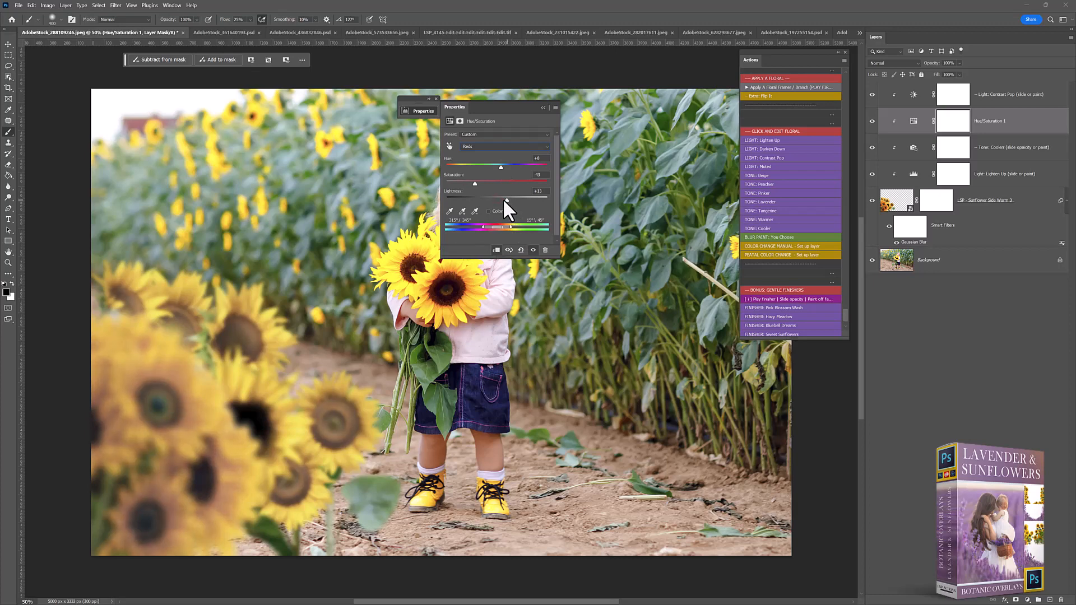
- Invert the Hue/Saturation mask and paint it in white over the orange foreground sunflowers with a larger brush
click(951, 120)
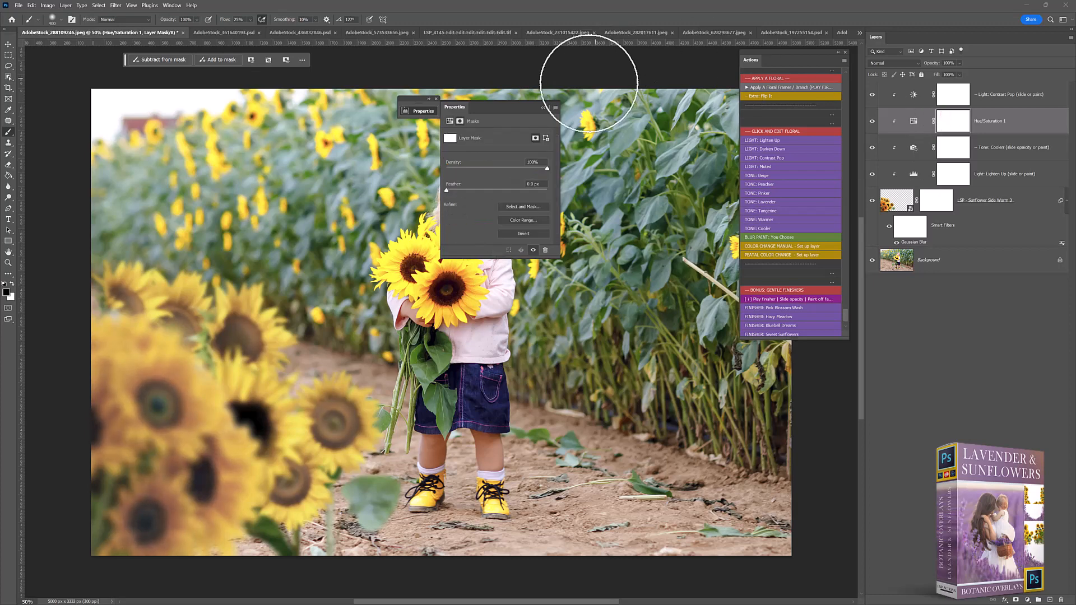
click(543, 107)
key(ctrl+i)
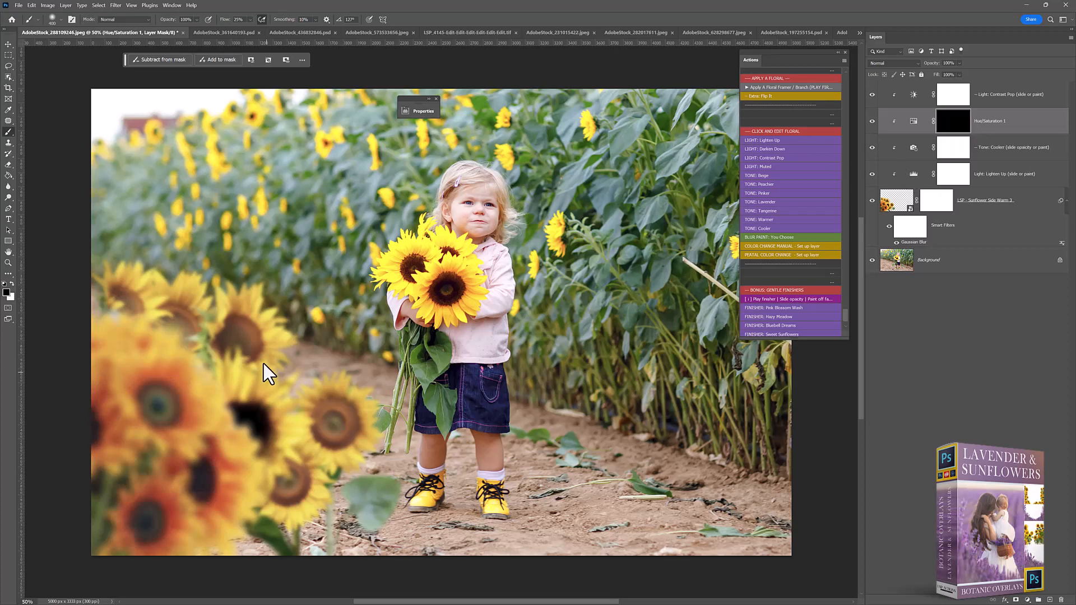
right_click(263, 364)
click(319, 361)
key(Return)
key(x)
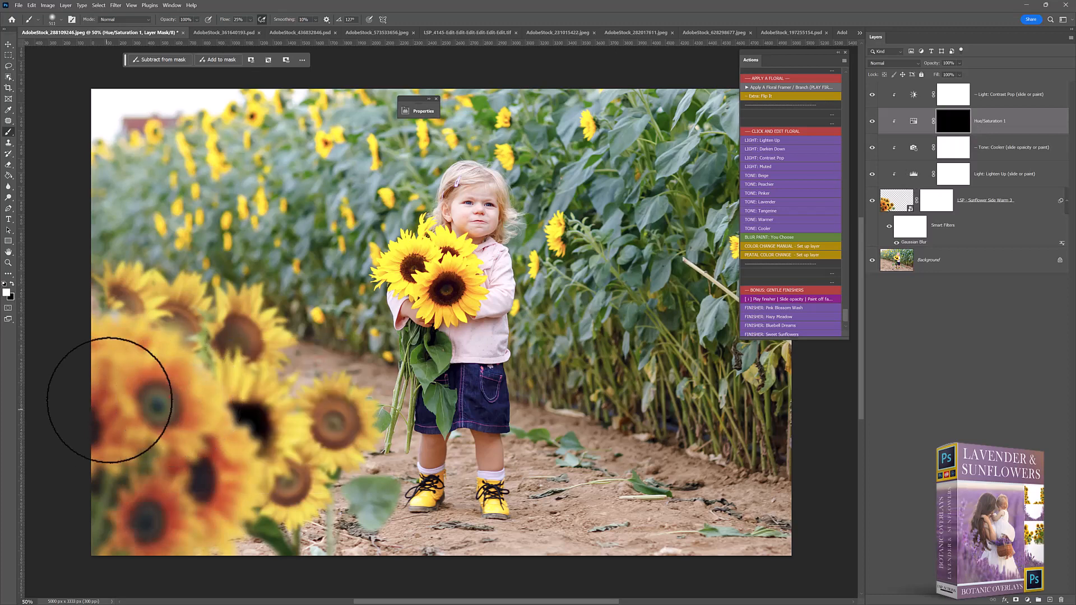
mouse_move(173, 539)
mouse_down()
mouse_move(197, 545)
mouse_move(220, 522)
mouse_move(130, 335)
mouse_move(169, 430)
mouse_move(126, 495)
mouse_move(112, 451)
mouse_move(144, 512)
mouse_move(244, 386)
mouse_move(160, 482)
mouse_move(254, 460)
mouse_up()
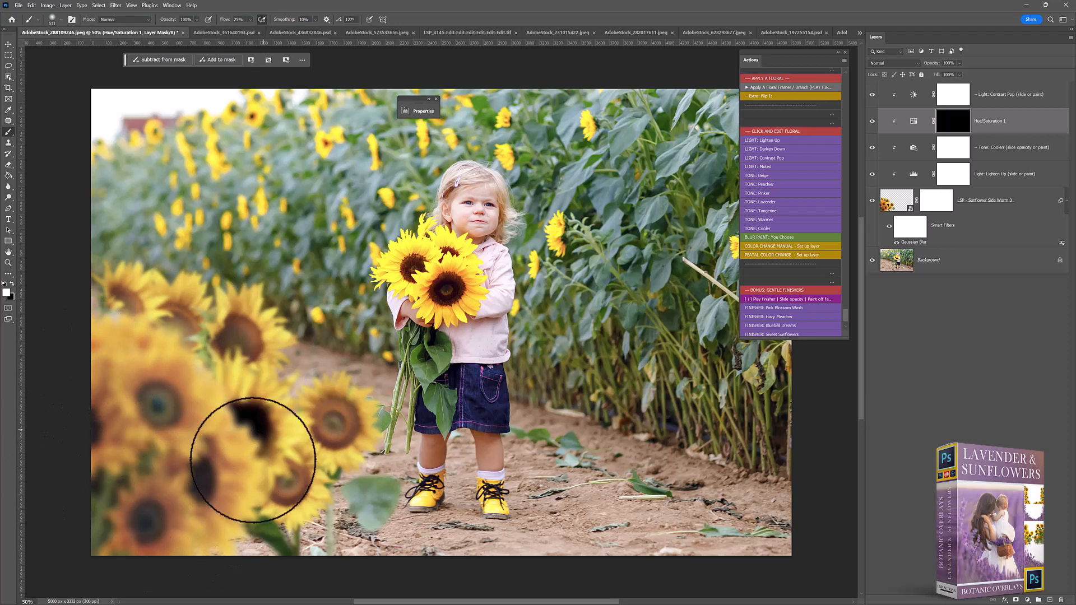
- Add a Curves adjustment above Hue/Saturation, lift the midtones to brighten the overlay, and lower its opacity to about 60%
click(1021, 600)
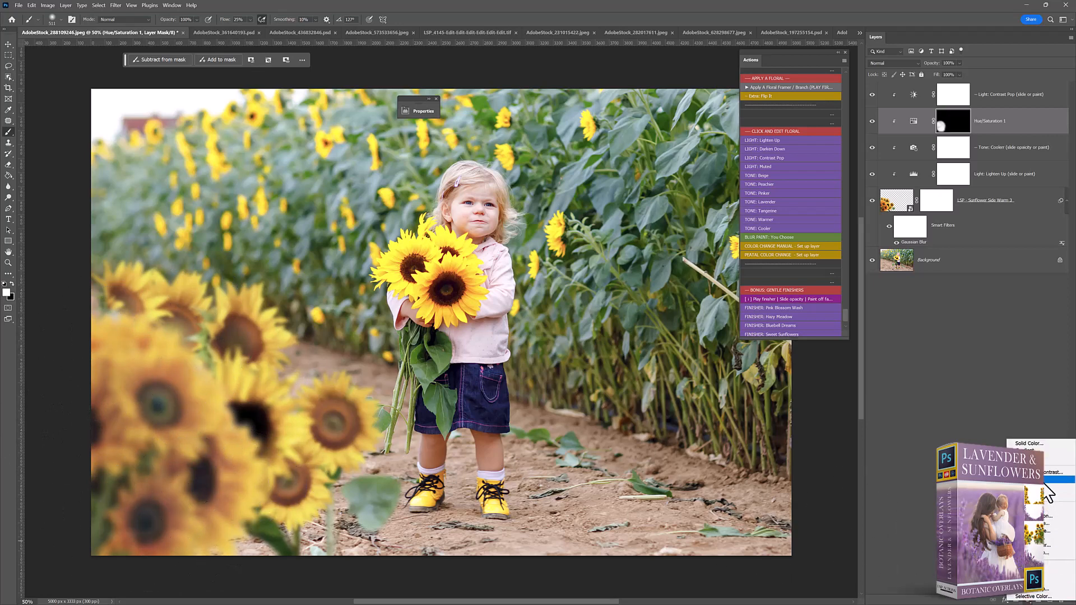
click(1049, 486)
drag(492, 207, 509, 183)
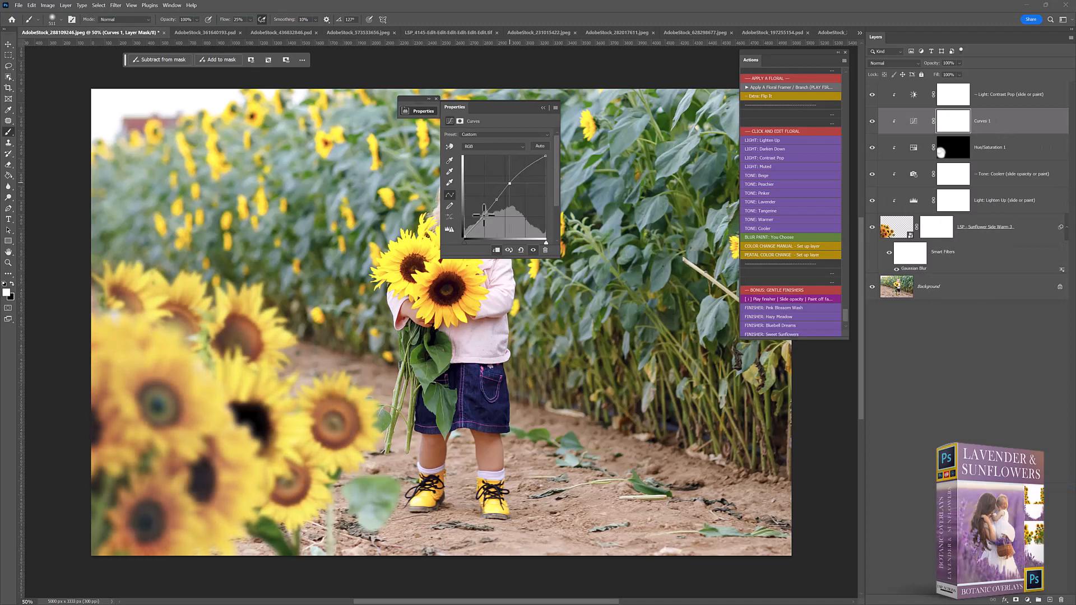
click(925, 115)
click(543, 107)
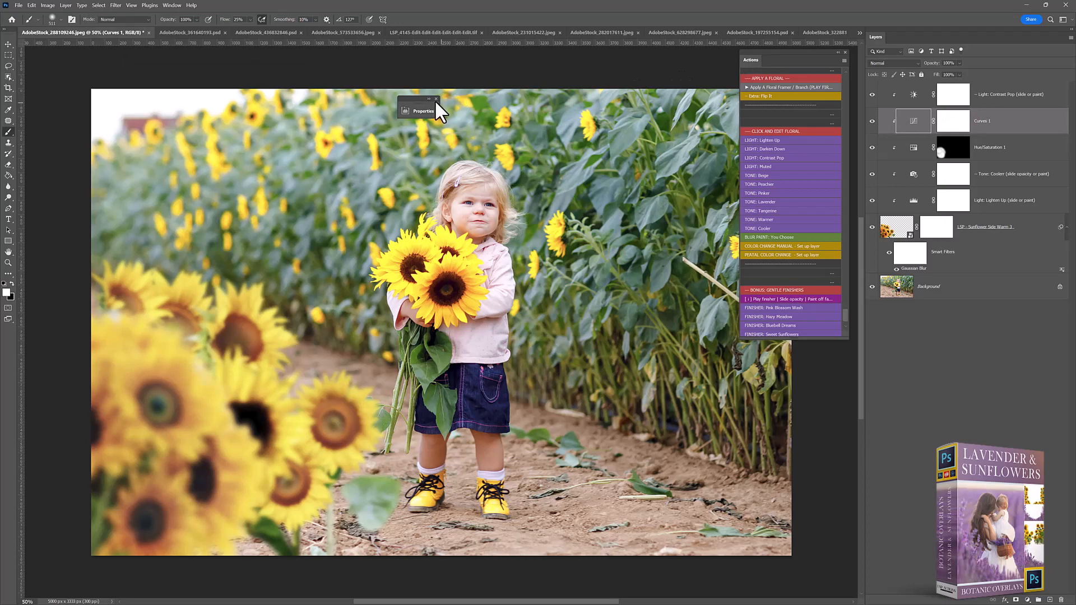
click(435, 99)
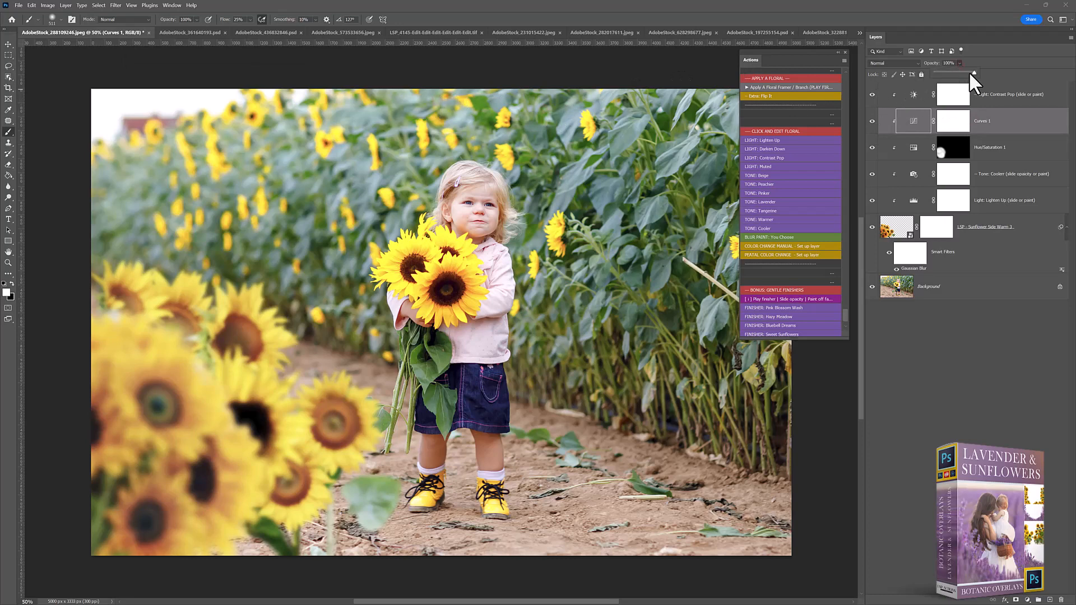
mouse_move(969, 72)
mouse_down()
mouse_move(951, 72)
mouse_move(960, 74)
mouse_up()
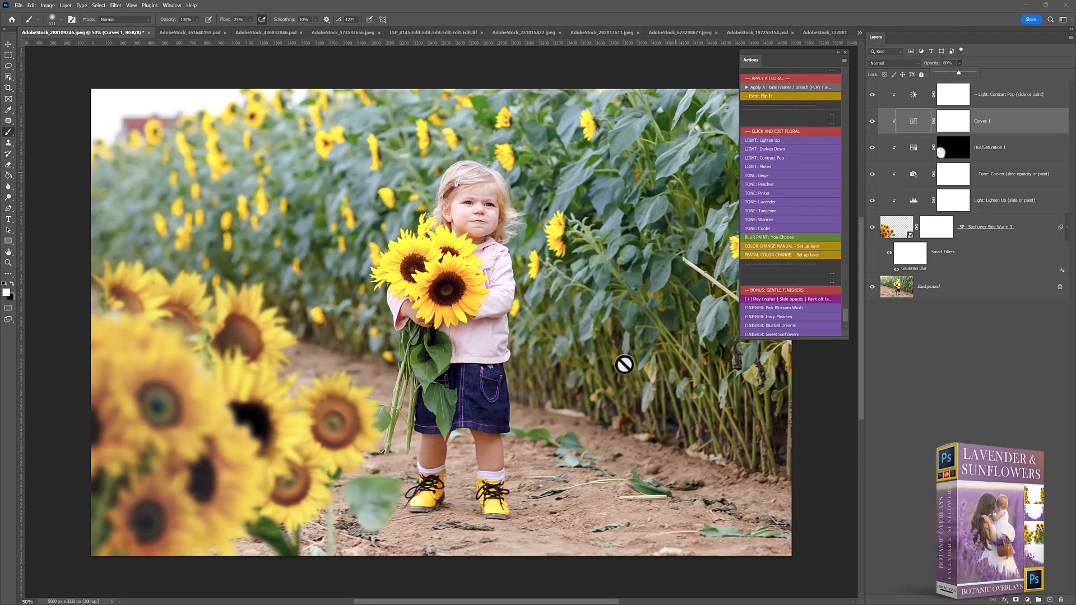
- Reopen the overlay's Gaussian Blur smart filter and set its radius to 22.2 pixels
click(905, 224)
click(906, 227)
double_click(914, 269)
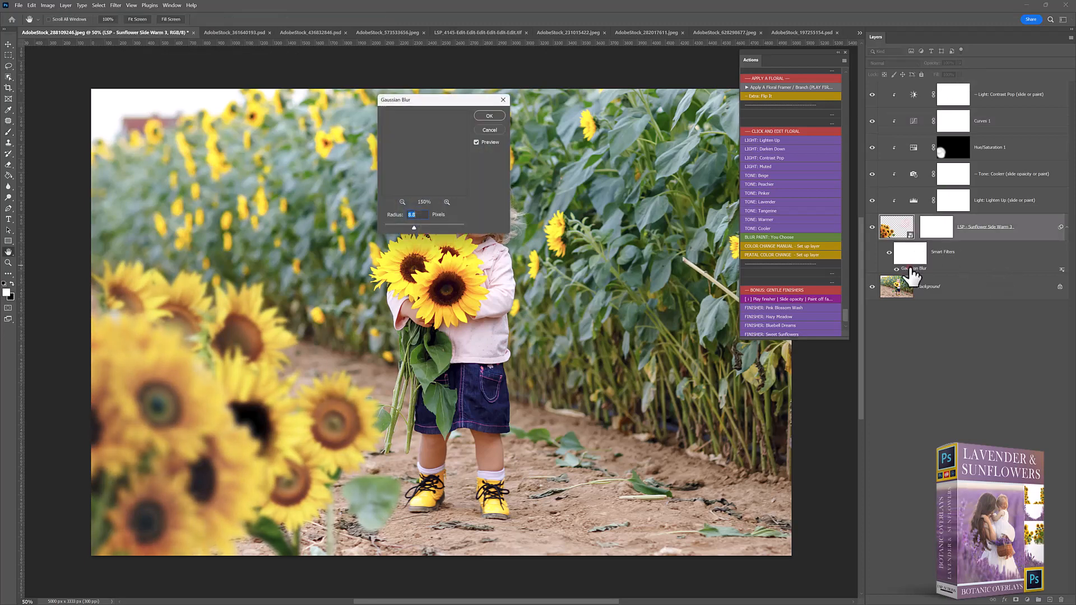
drag(418, 227, 420, 229)
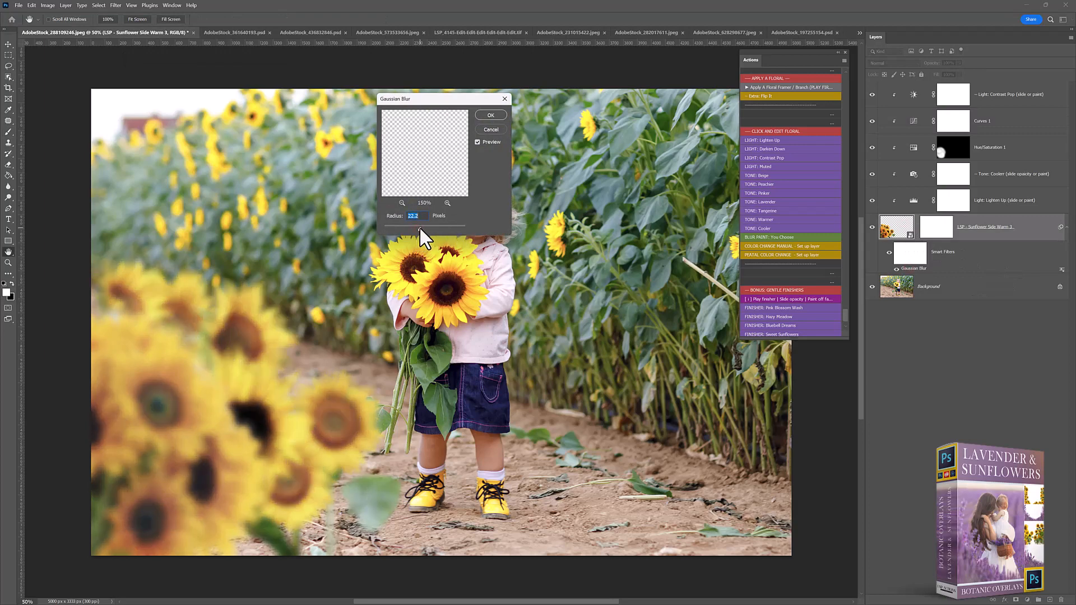
click(488, 114)
- Paint black on the overlay's smart filter mask to remove the blur from the sunflowers nearest the girl
click(910, 252)
key(b)
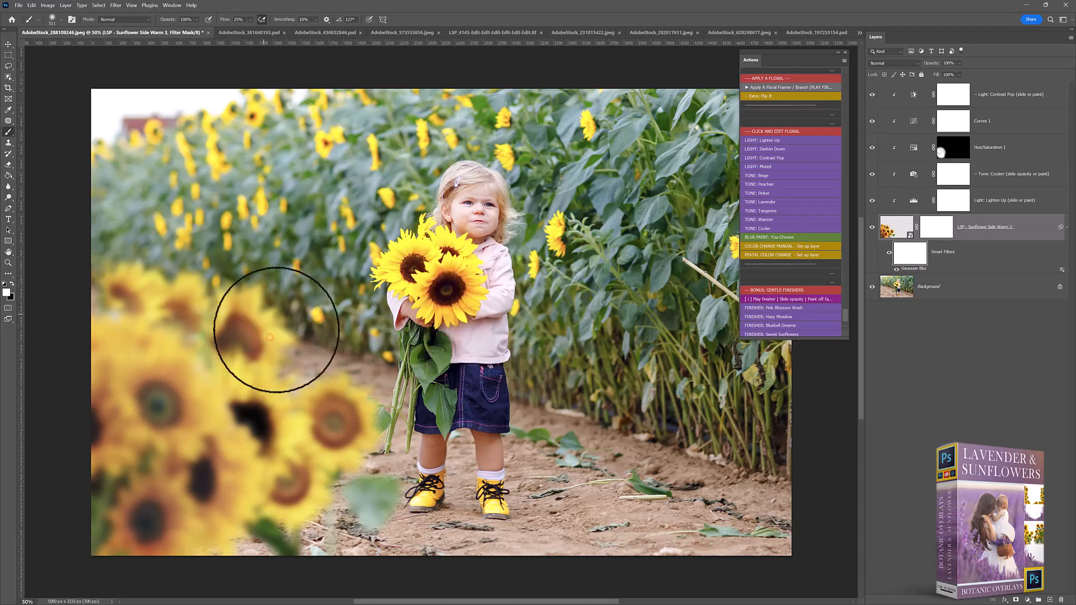
key(x)
mouse_move(293, 336)
mouse_down()
mouse_move(243, 325)
mouse_move(431, 430)
mouse_move(368, 475)
mouse_move(387, 483)
mouse_up()
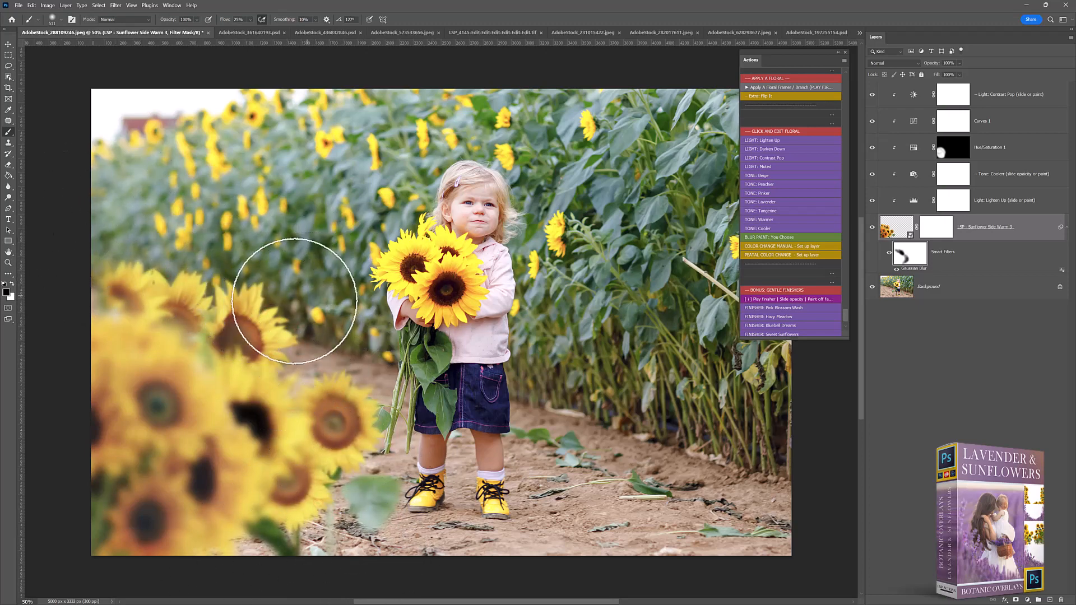
- Apply the Sweet Sunflowers finisher above all layers at 68% opacity and mask it off the girl's face and the foreground sunflowers
click(1034, 98)
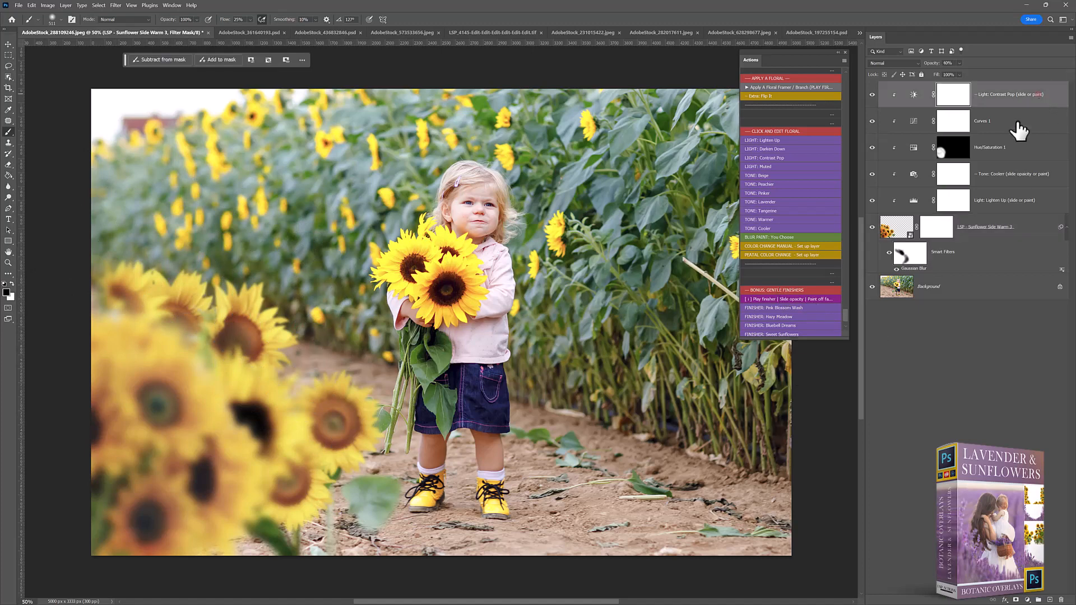
click(771, 334)
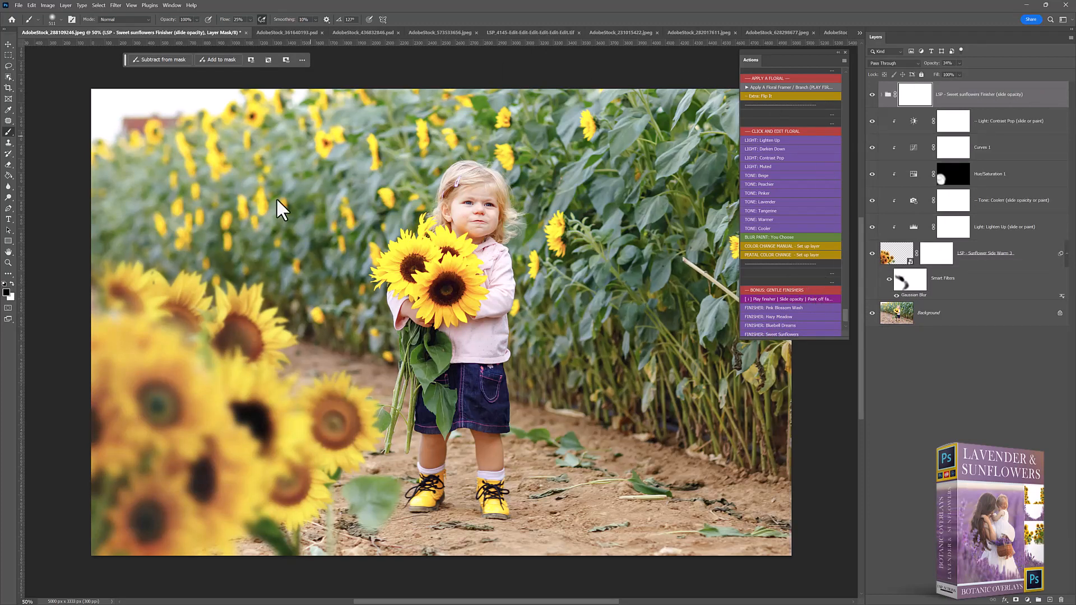
click(477, 232)
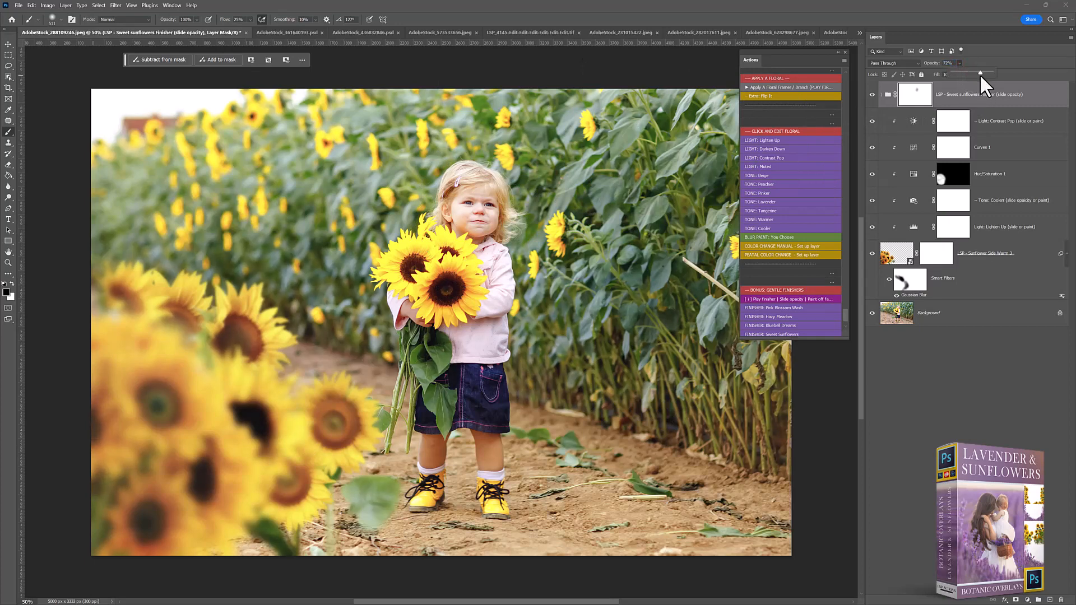
drag(979, 75, 979, 76)
right_click(519, 241)
drag(541, 254, 545, 254)
click(244, 428)
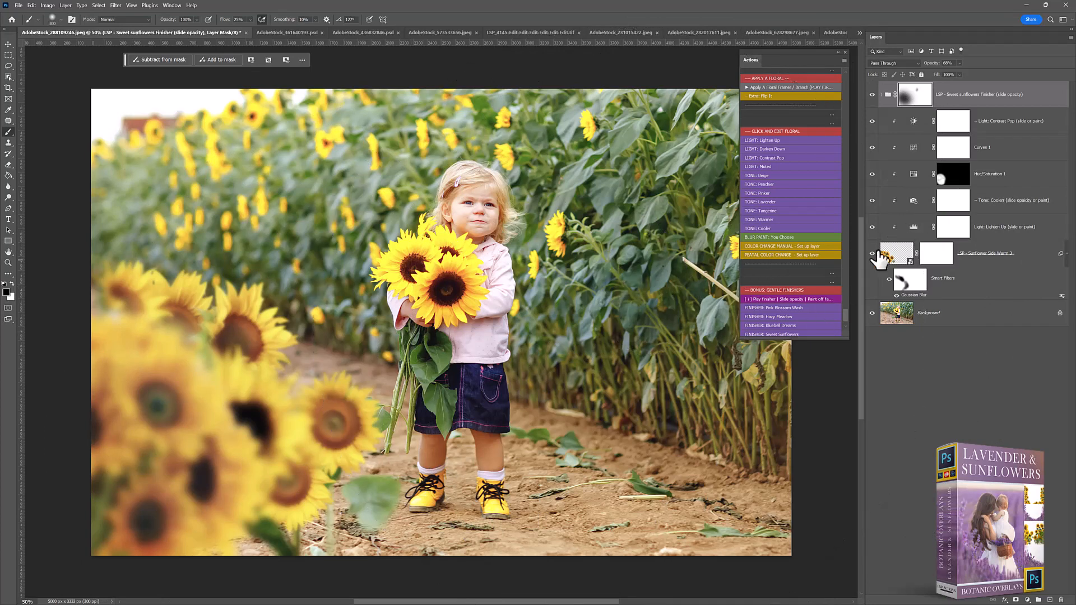
- Compare the original photo with the finished edit by toggling every layer except the Background
alt+click(873, 314)
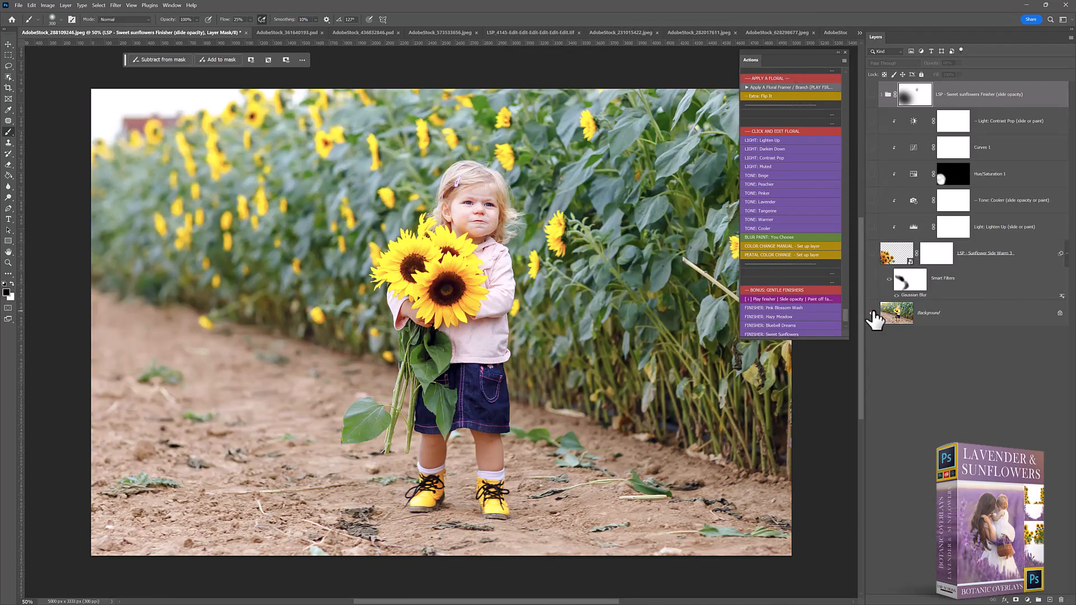
alt+click(873, 314)
alt+click(873, 313)
alt+click(872, 314)
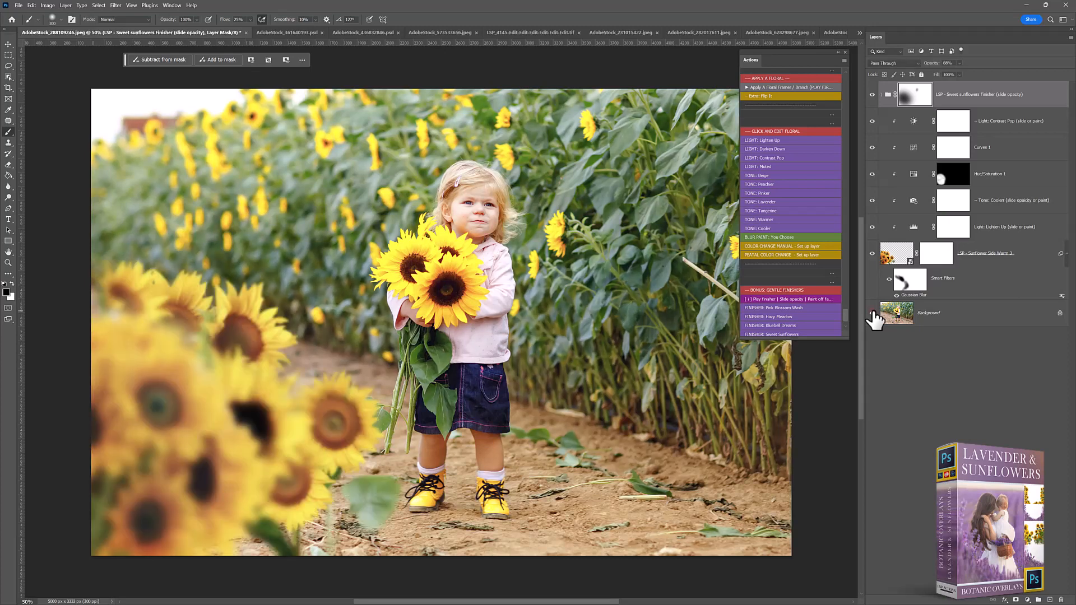
alt+click(873, 314)
alt+click(873, 314)
alt+click(873, 314)
alt+click(872, 314)
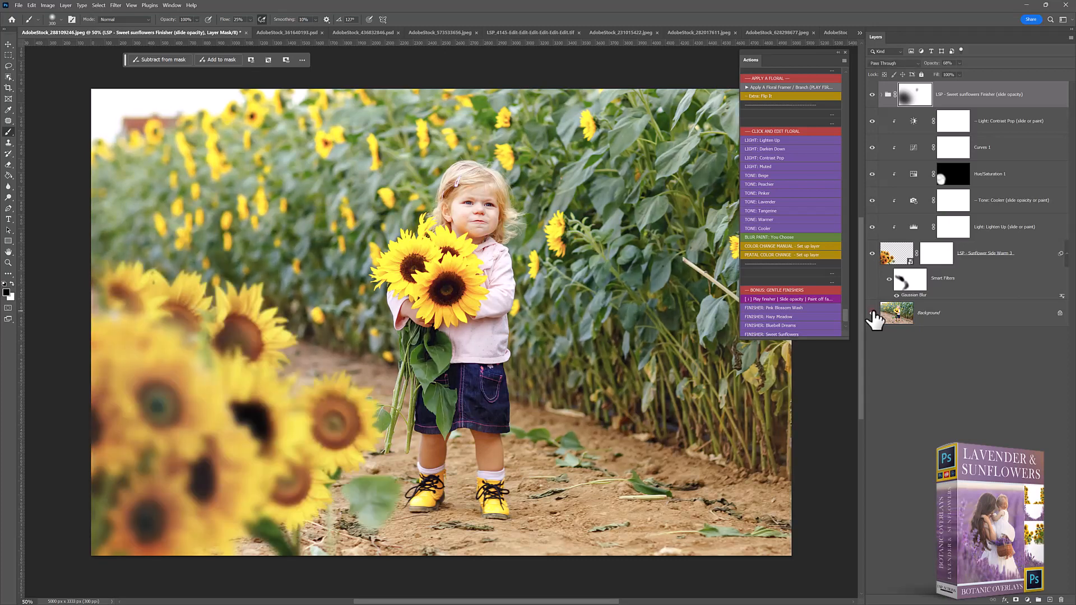